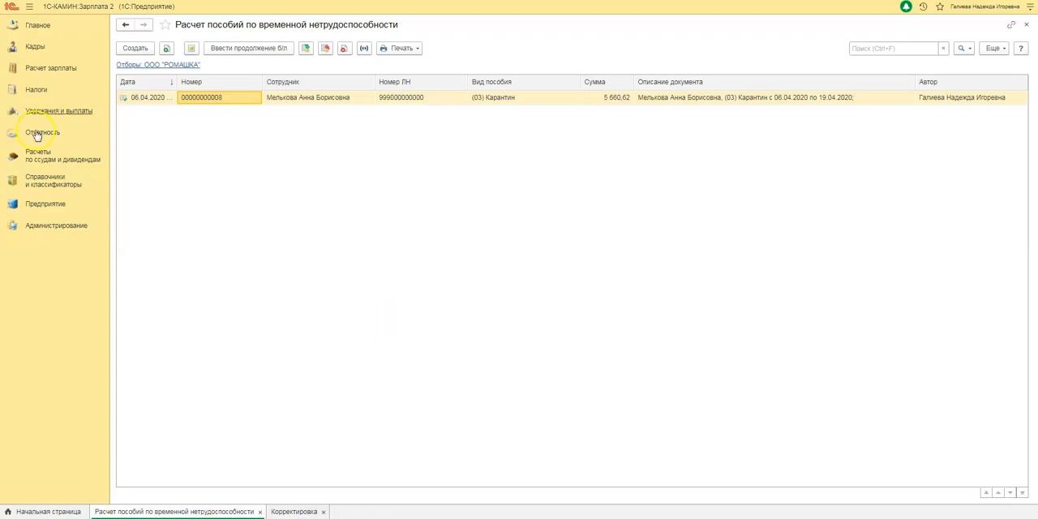
# Step: Open the April quarantine benefit calculation, check the employee's entry in its benefit register, and save and close the register
pyautogui.doubleClick(212, 98)
pyautogui.click(580, 369)
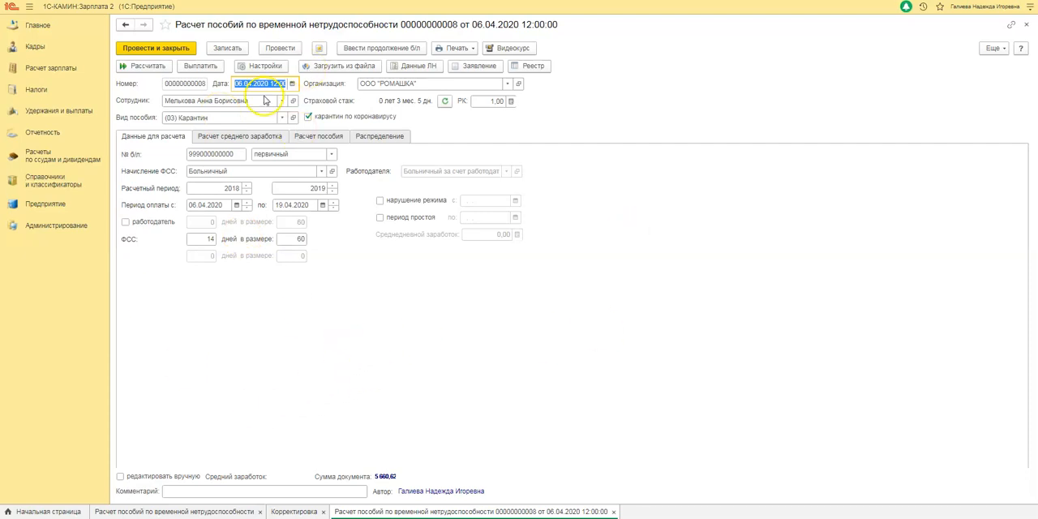
pyautogui.click(533, 66)
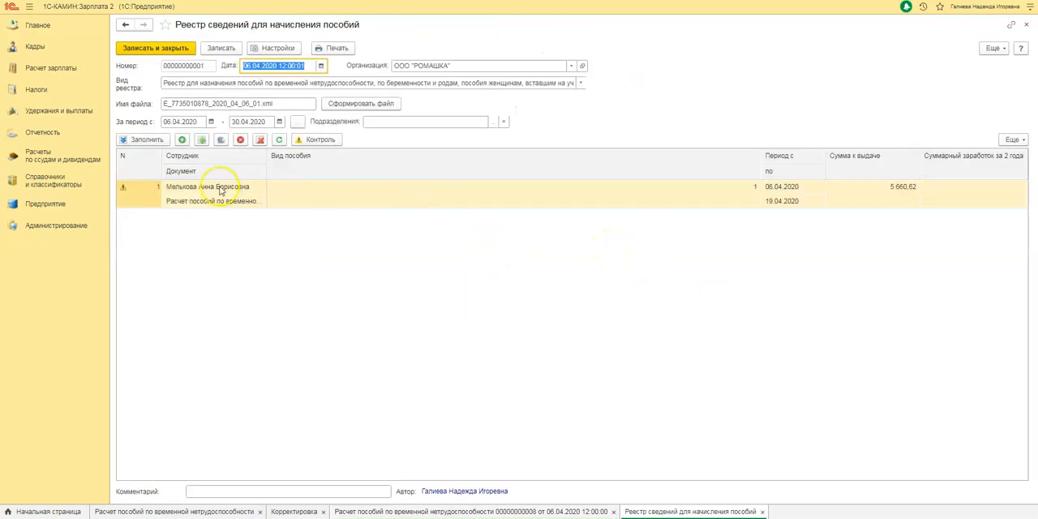
pyautogui.click(144, 191)
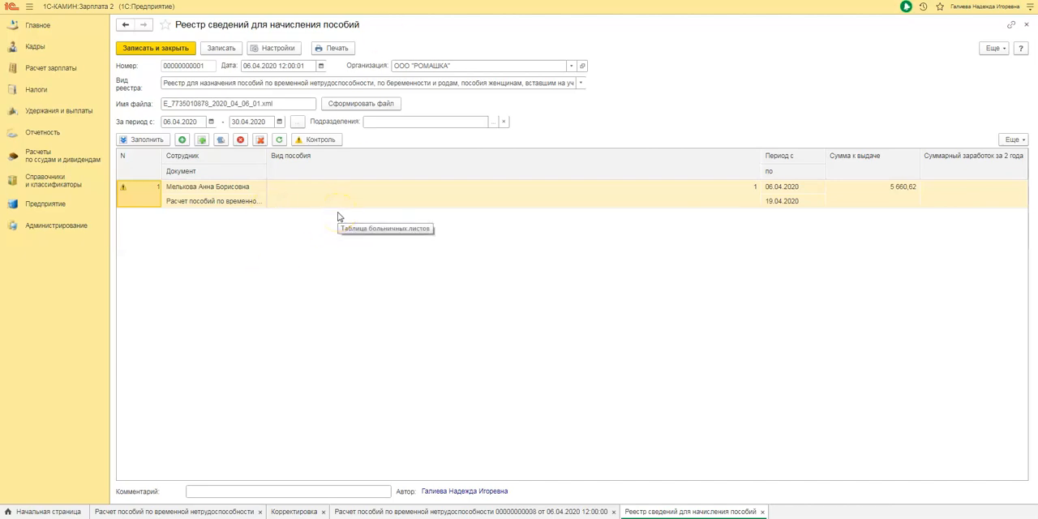
pyautogui.click(168, 46)
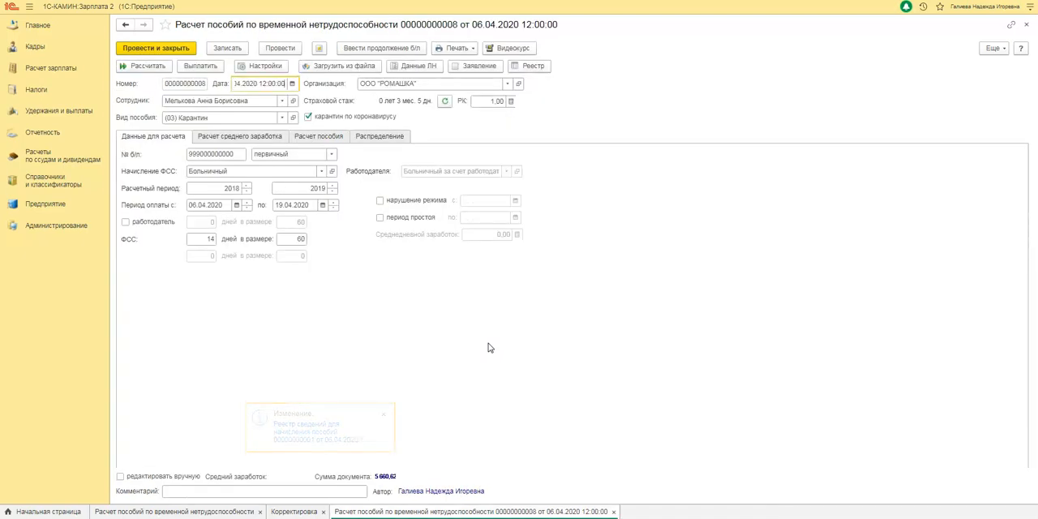
# Step: Replace the sick-leave certificate number in the quarantine benefit calculation with the new number and post the document
pyautogui.click(239, 154)
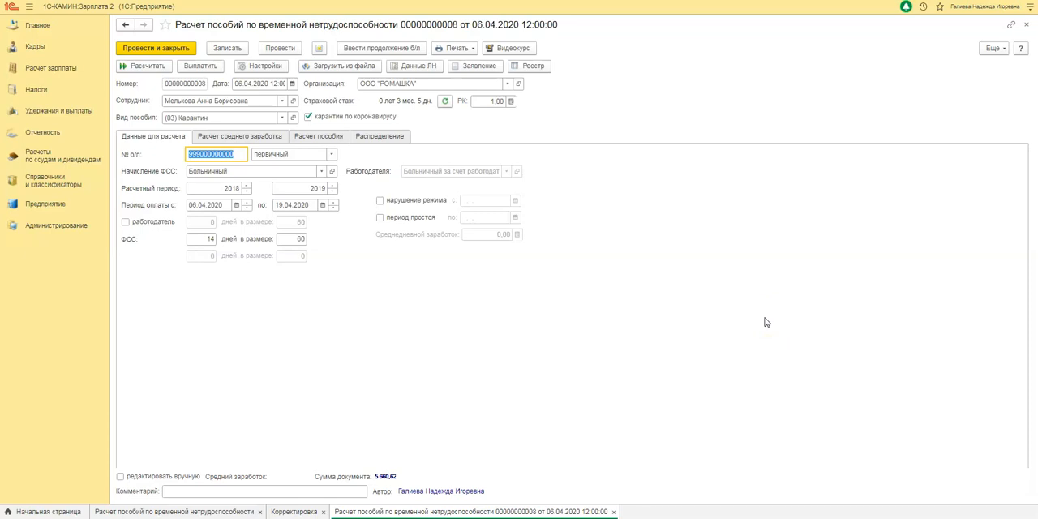
pyautogui.click(850, 337)
pyautogui.click(290, 48)
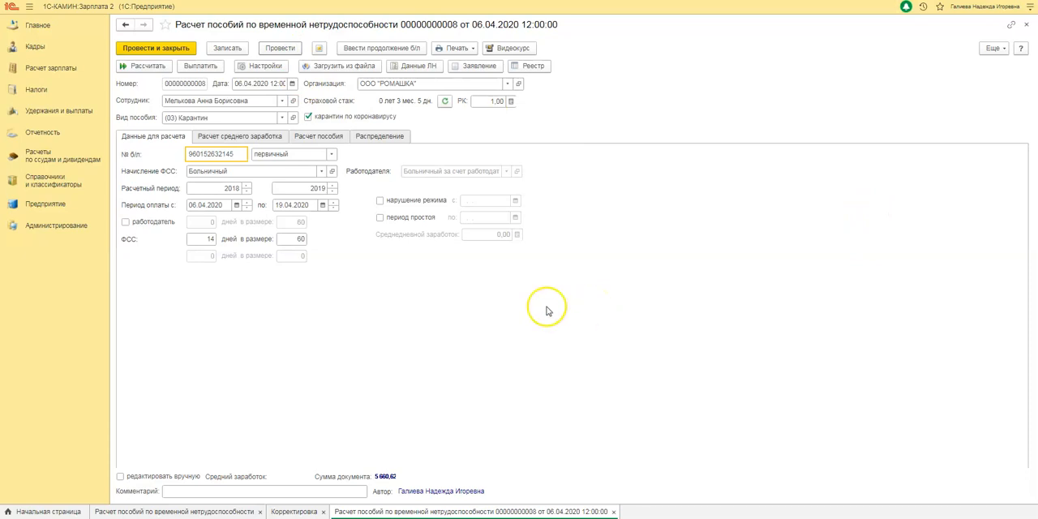
# Step: Open the income correction of 07.04.2020 for the previous workplace, remove its deletion mark and post it
pyautogui.click(294, 512)
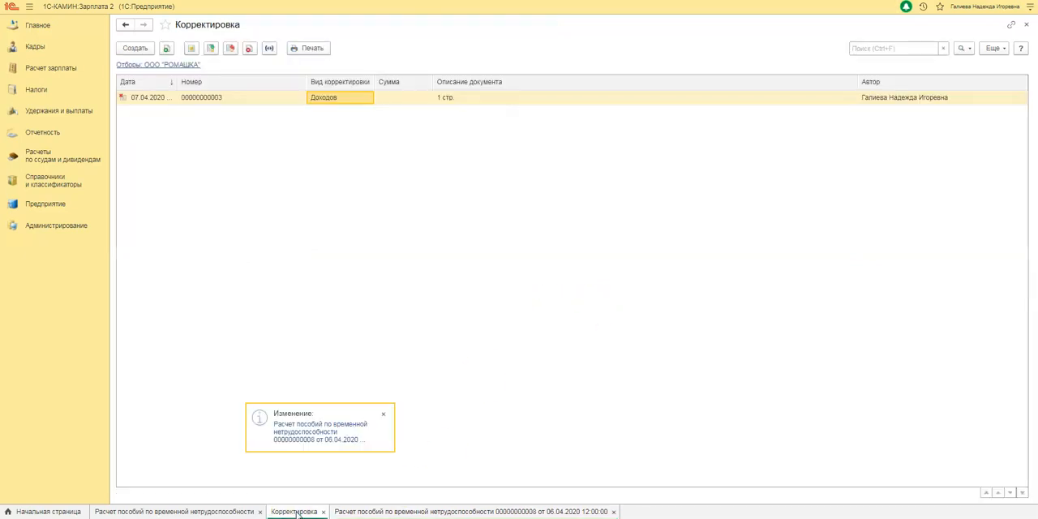
pyautogui.doubleClick(358, 99)
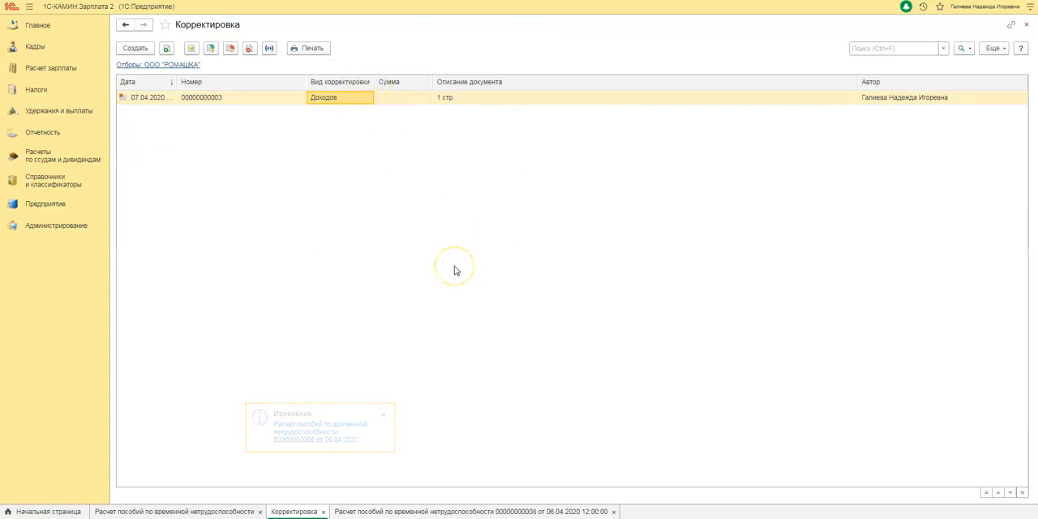
pyautogui.doubleClick(136, 106)
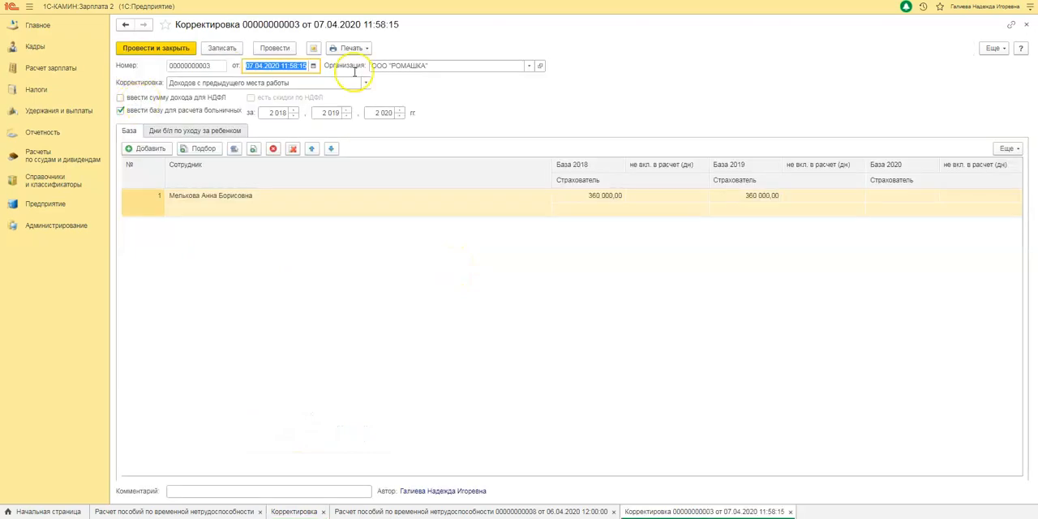
pyautogui.click(997, 47)
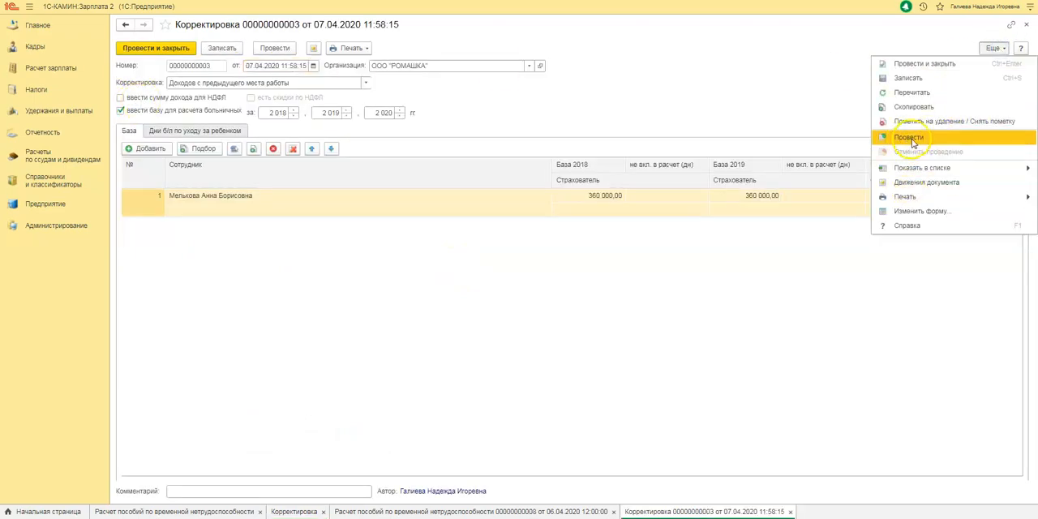
pyautogui.click(912, 122)
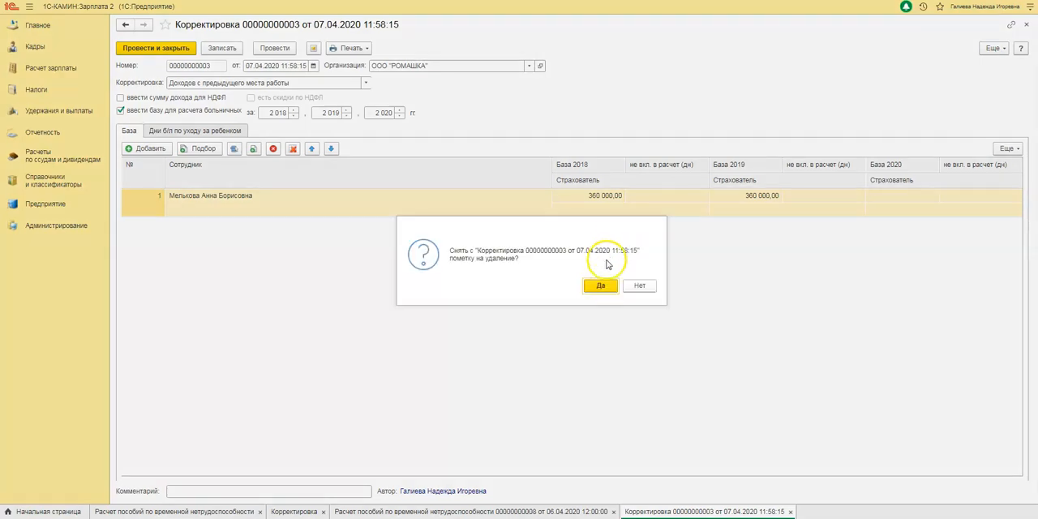
pyautogui.press('Return')
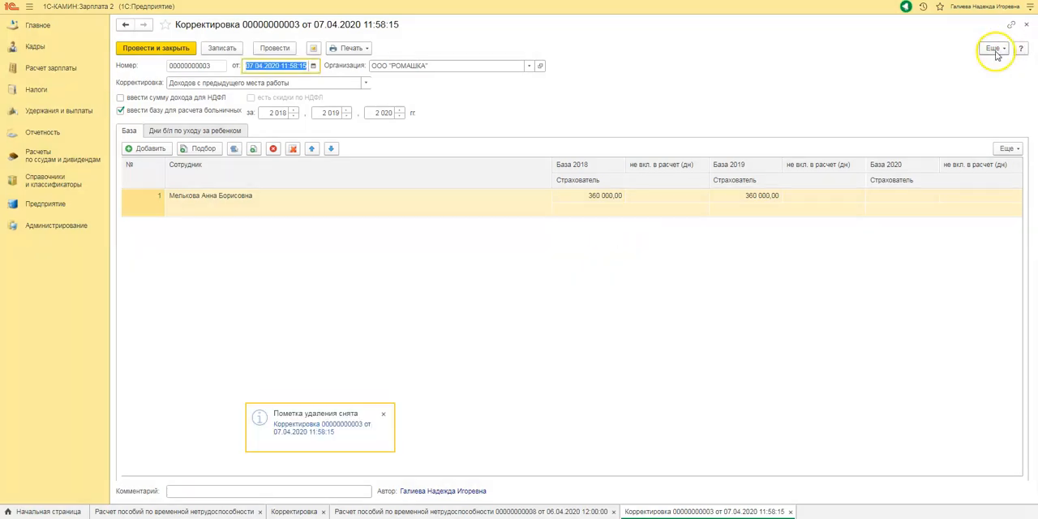
pyautogui.click(993, 47)
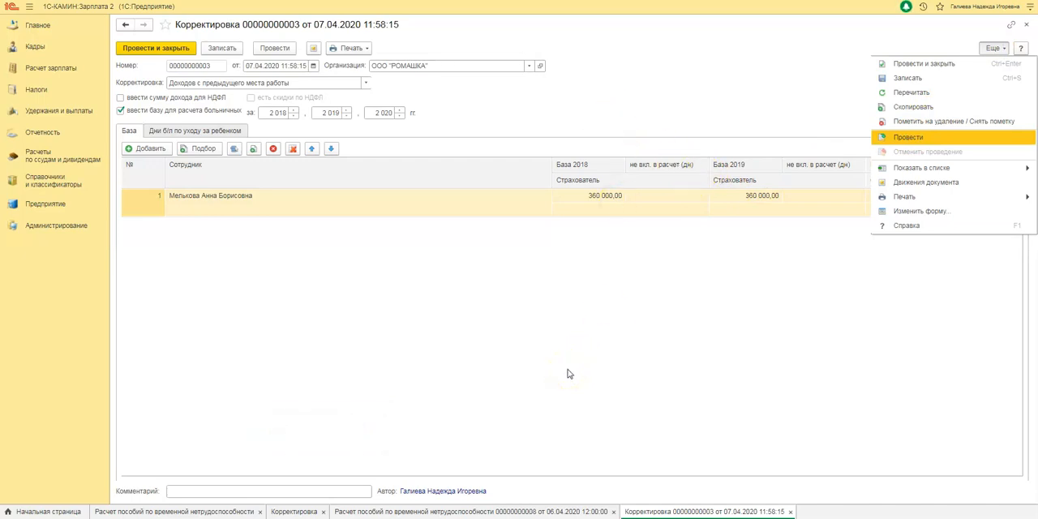
pyautogui.press('Return')
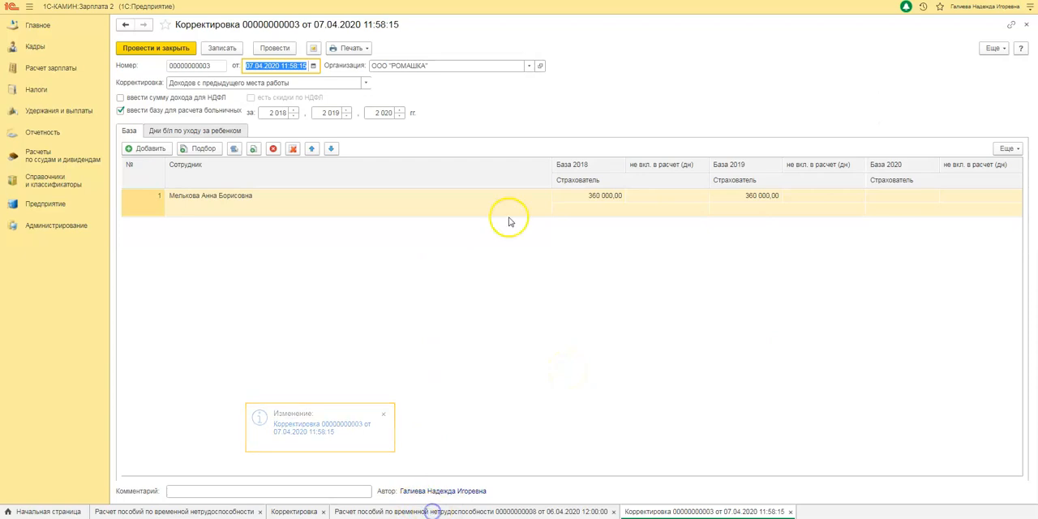
# Step: Return to the benefit calculation, review the medical organization and doctor details in the sick-leave certificate data, and save them
pyautogui.click(432, 512)
pyautogui.click(611, 324)
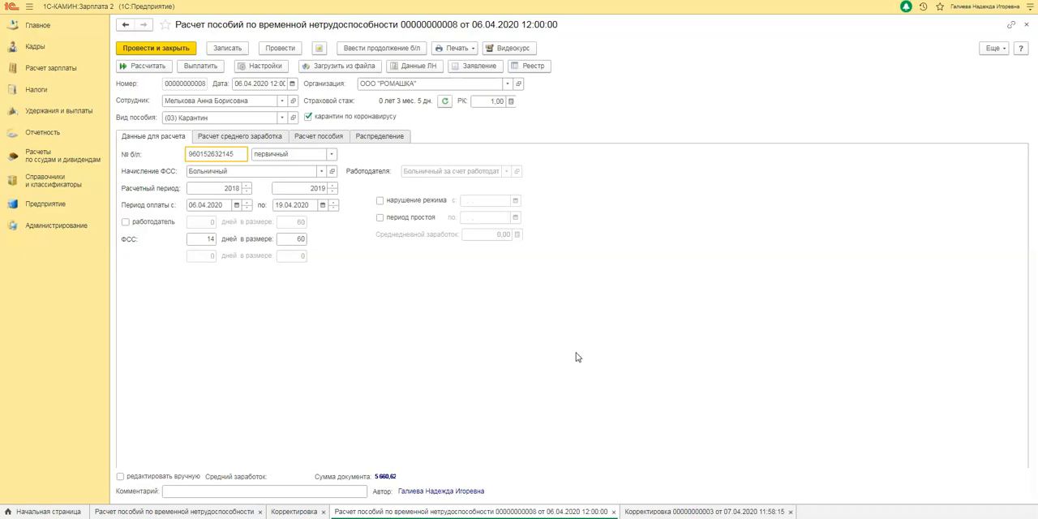
pyautogui.click(418, 68)
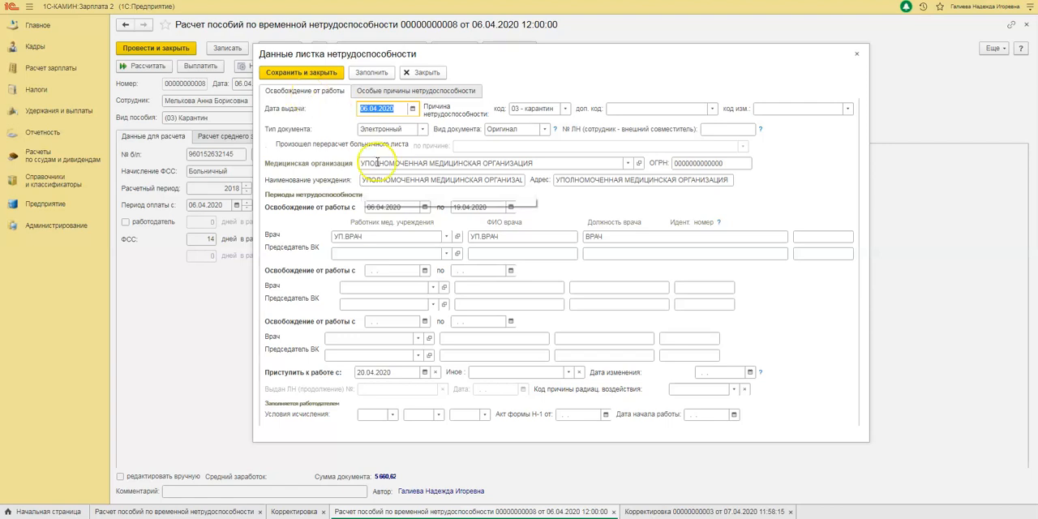
pyautogui.click(393, 236)
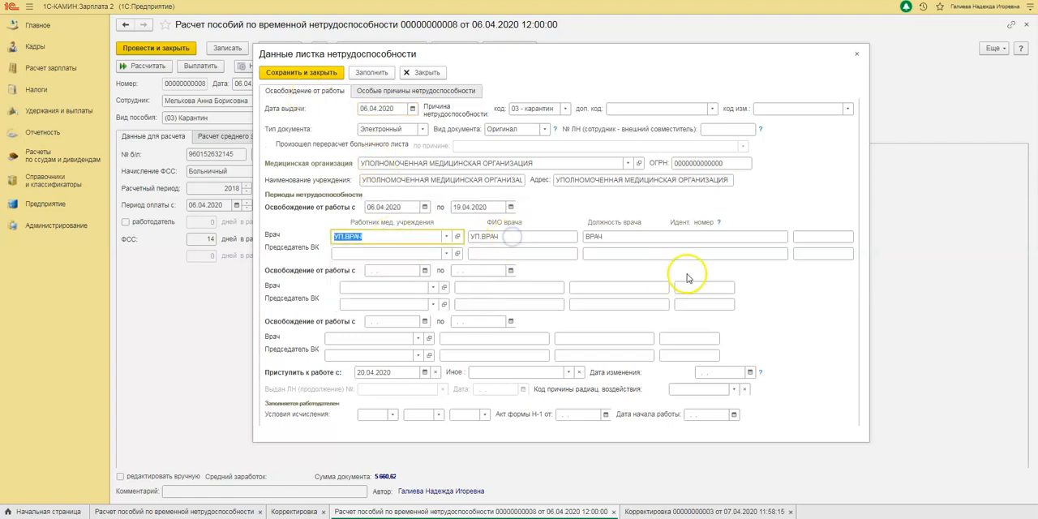
pyautogui.doubleClick(606, 236)
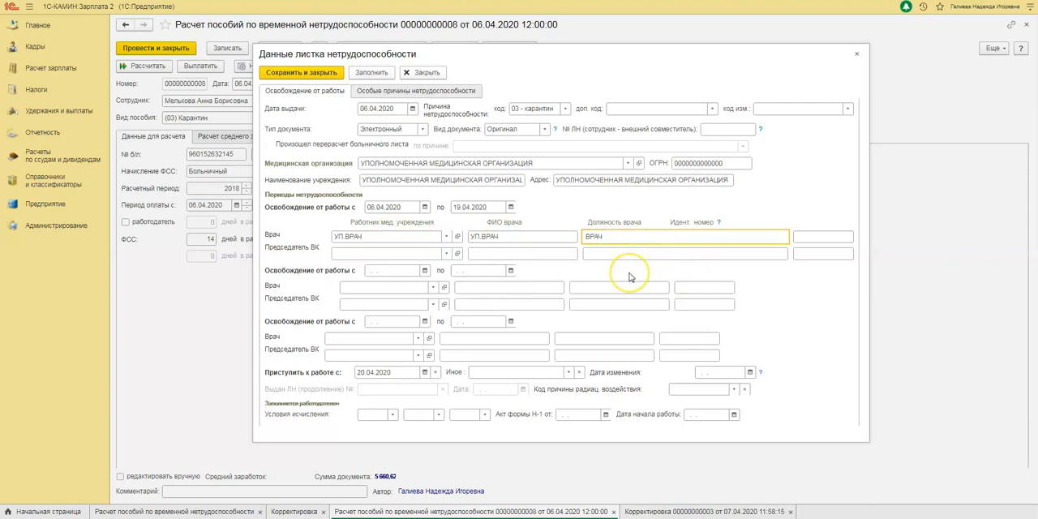
pyautogui.click(623, 277)
pyautogui.click(459, 163)
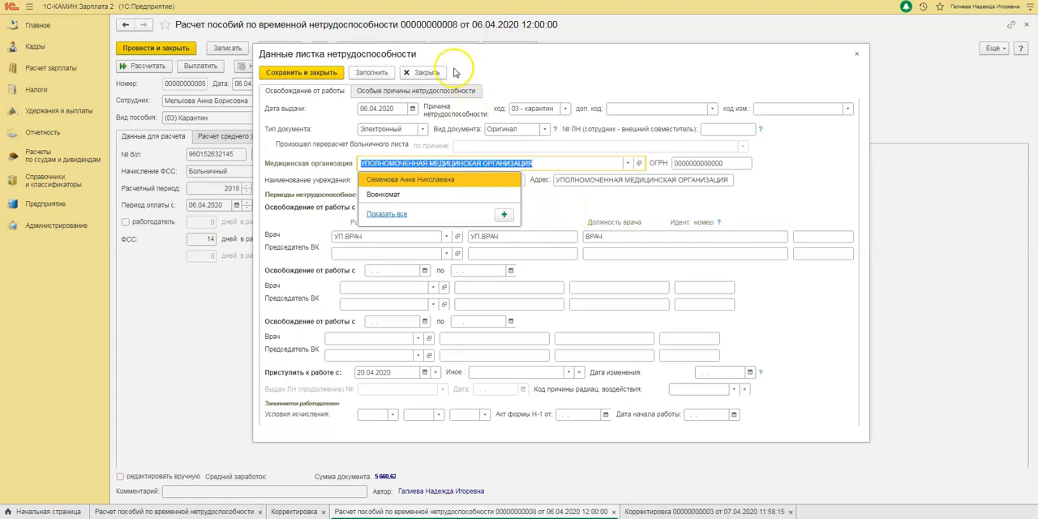
pyautogui.click(326, 74)
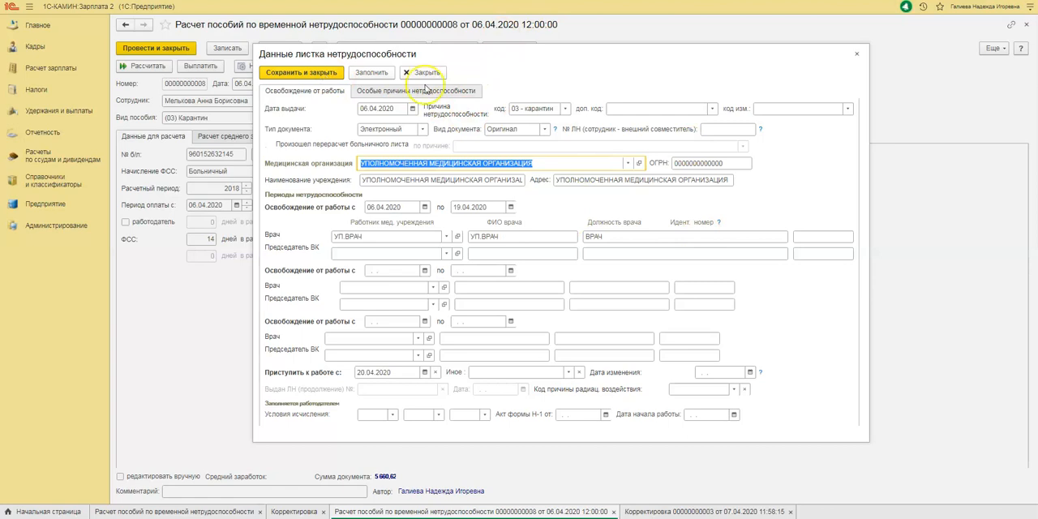
pyautogui.click(316, 73)
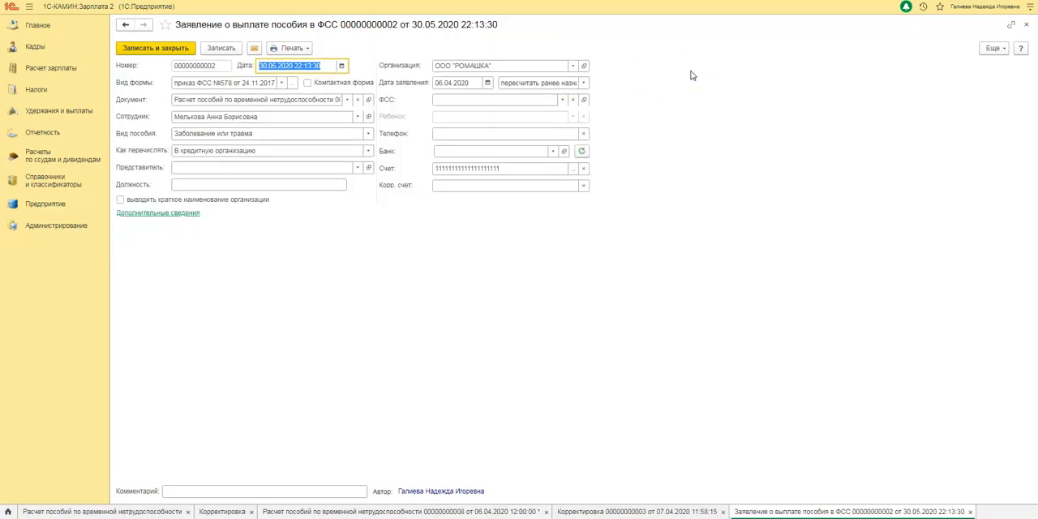
# Step: Check the application date and the "пересчитать ранее назначенное пособие" option in the FSS benefit payment application and save it
pyautogui.click(452, 82)
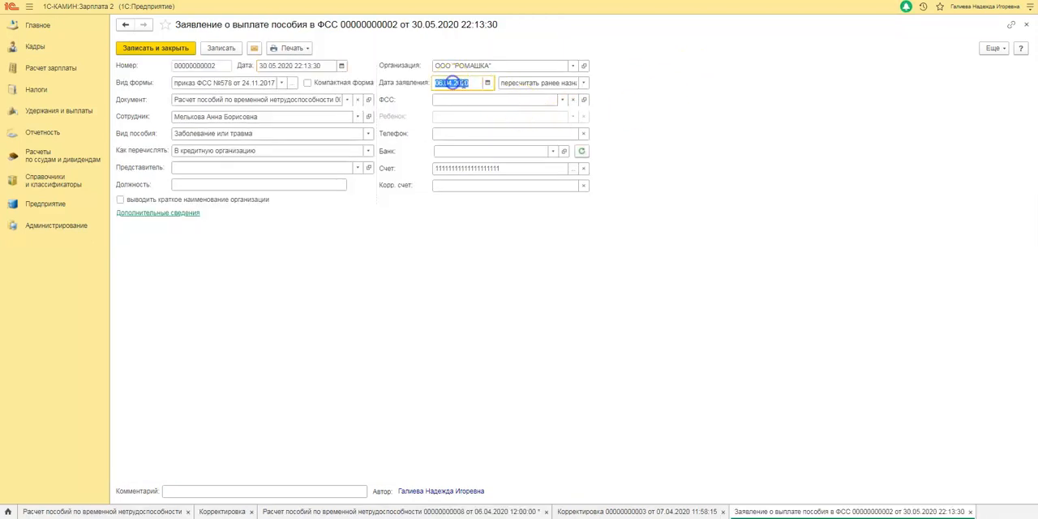
pyautogui.click(582, 83)
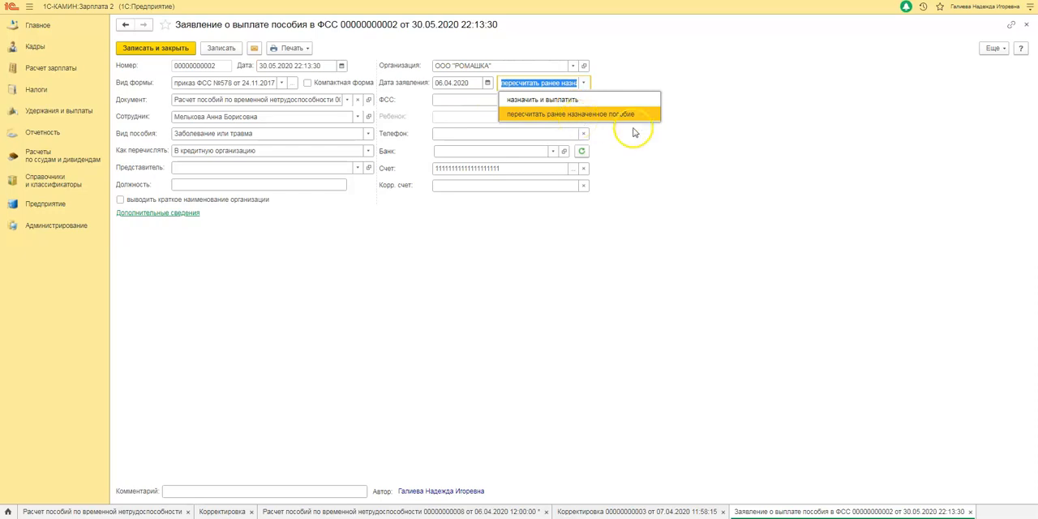
pyautogui.click(753, 178)
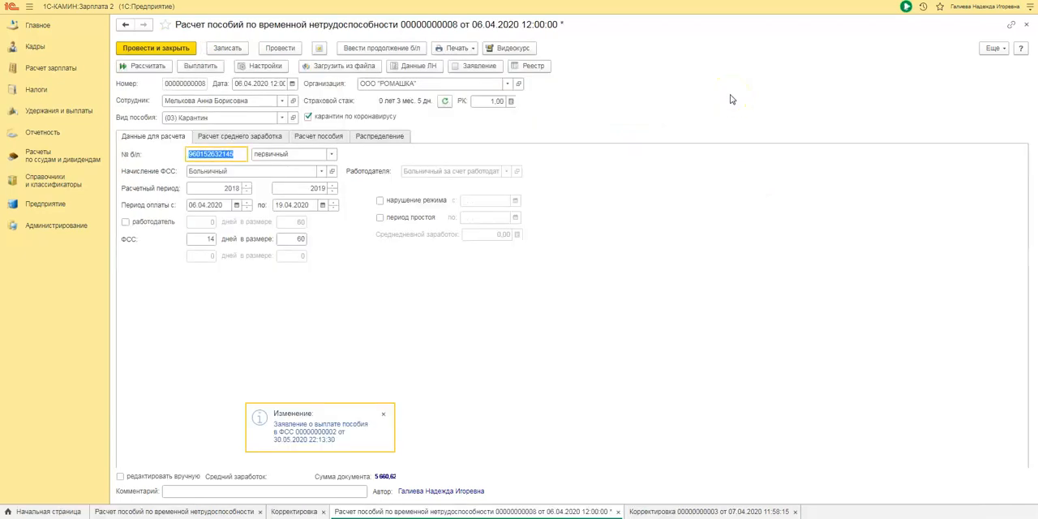
# Step: Recalculate the quarantine benefit and examine the average earnings and the daily limit in the benefit breakdown
pyautogui.click(476, 281)
pyautogui.click(383, 415)
pyautogui.click(159, 69)
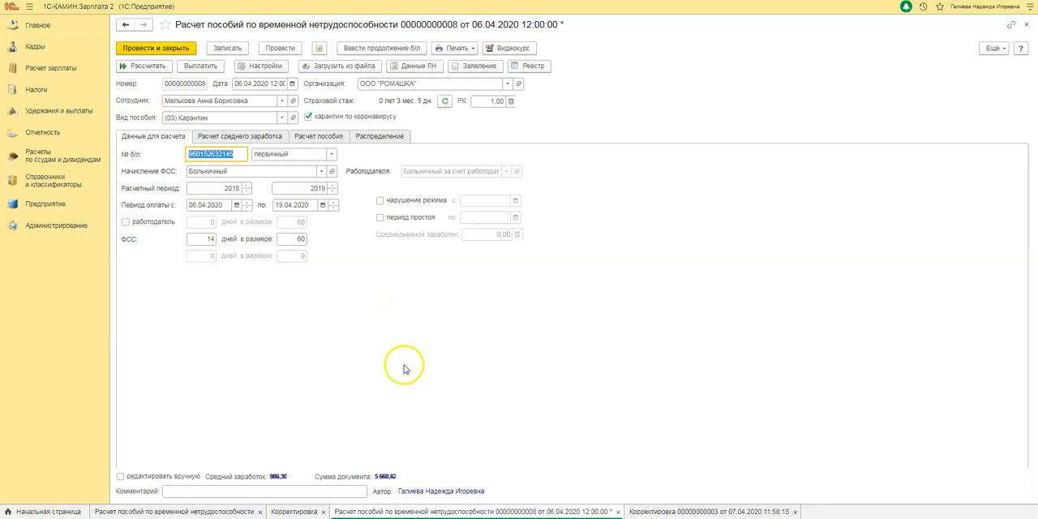
pyautogui.click(295, 473)
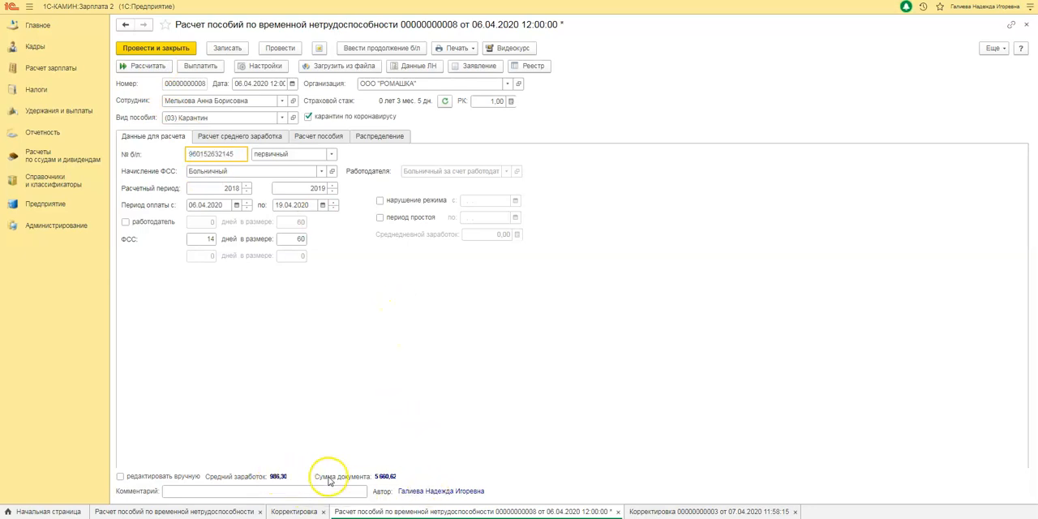
pyautogui.click(308, 136)
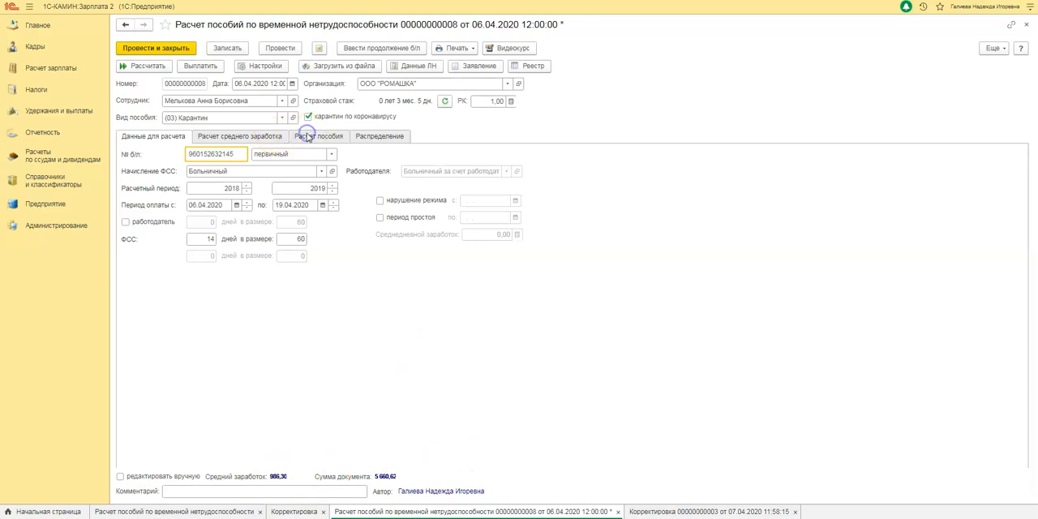
pyautogui.click(383, 172)
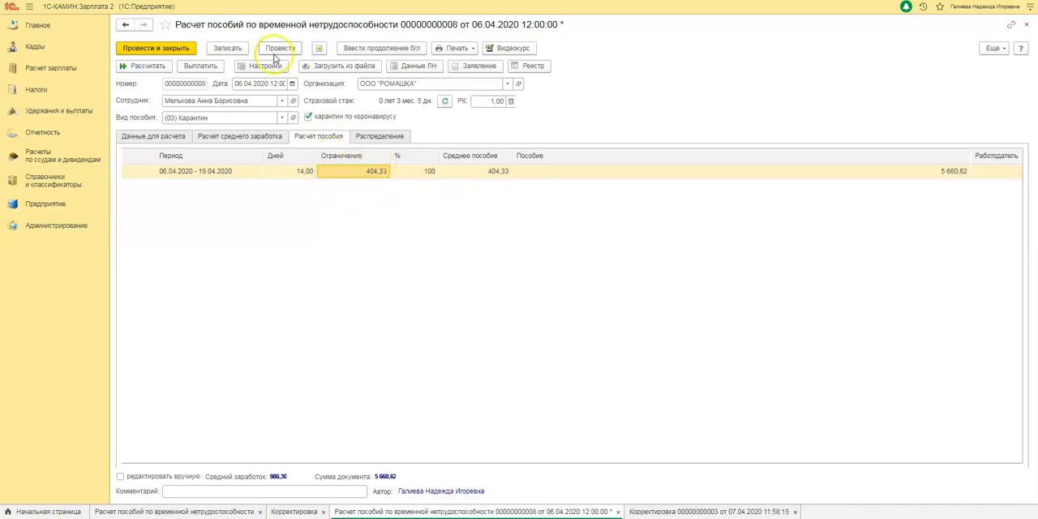
# Step: Turn off "сумма б/л за месяц не больше МРОТ" in the benefit calculation's fill settings and save the settings
pyautogui.click(269, 70)
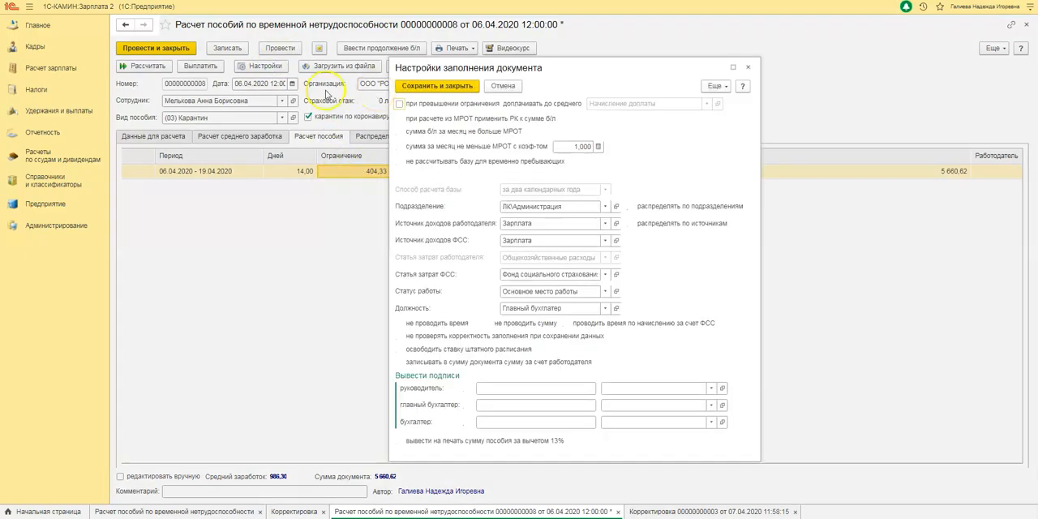
pyautogui.click(397, 132)
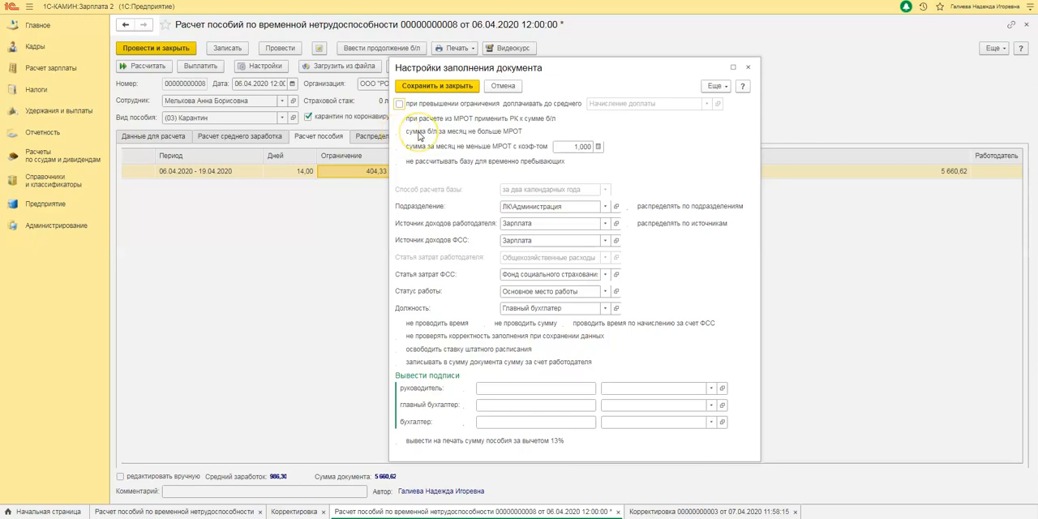
pyautogui.click(398, 133)
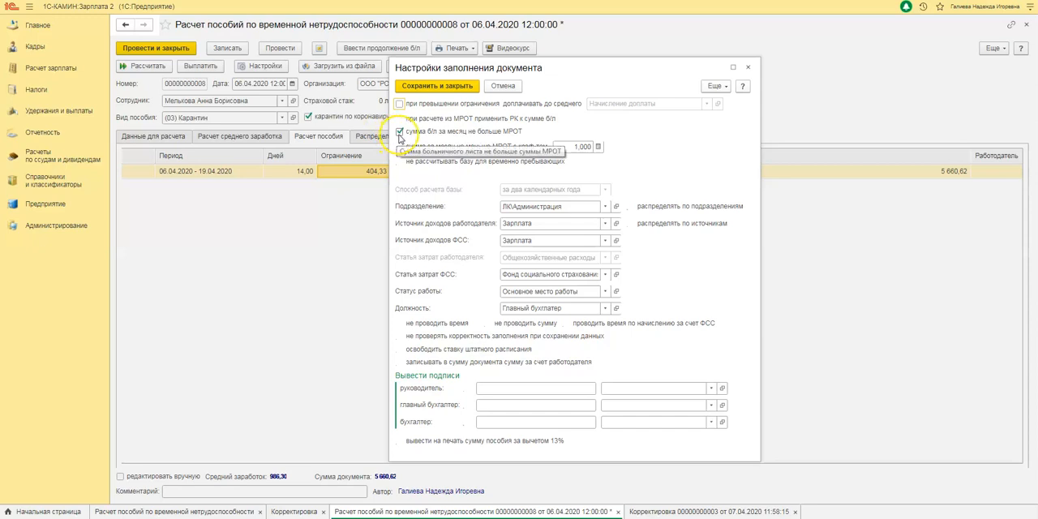
pyautogui.click(405, 133)
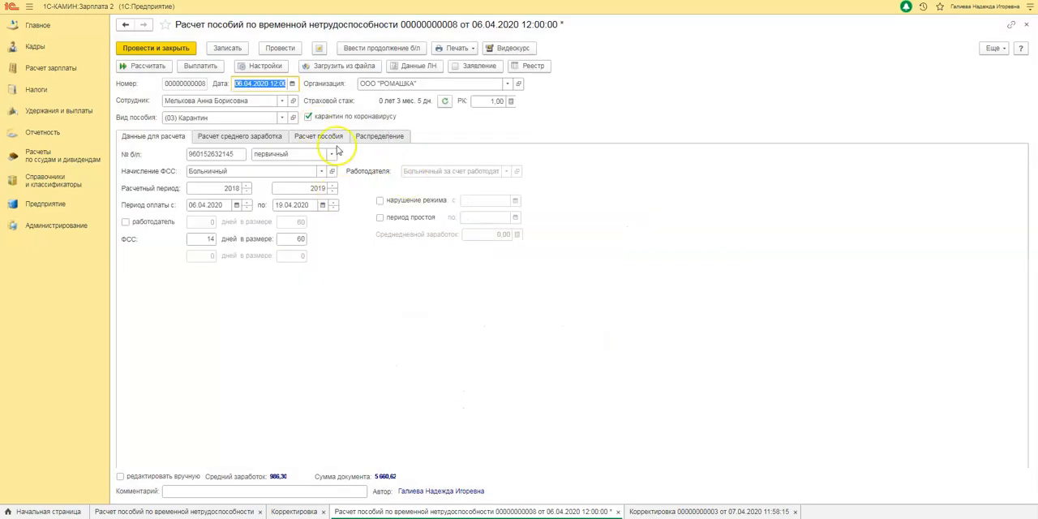
# Step: Recalculate the quarantine benefit with the changed settings and post the benefit calculation
pyautogui.click(143, 66)
pyautogui.click(466, 317)
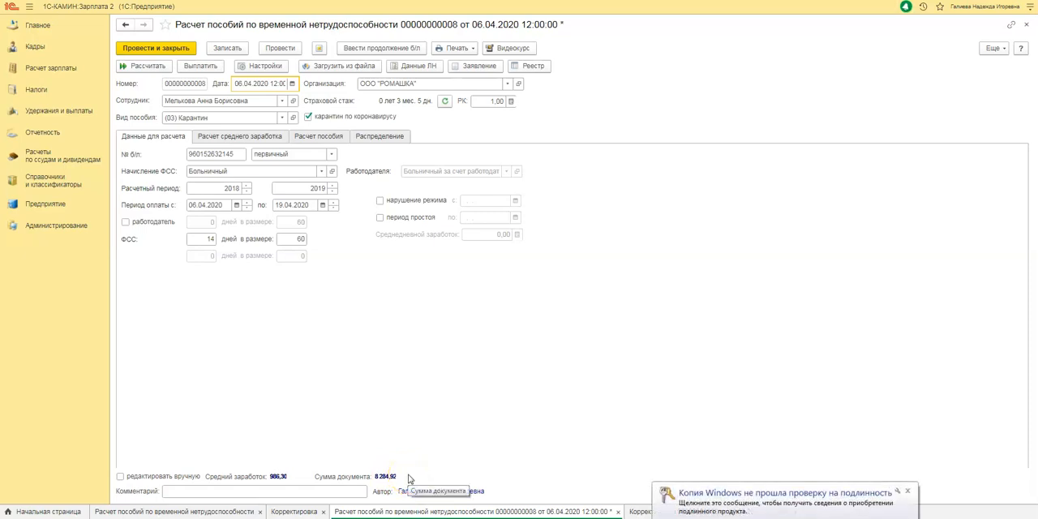
pyautogui.click(273, 50)
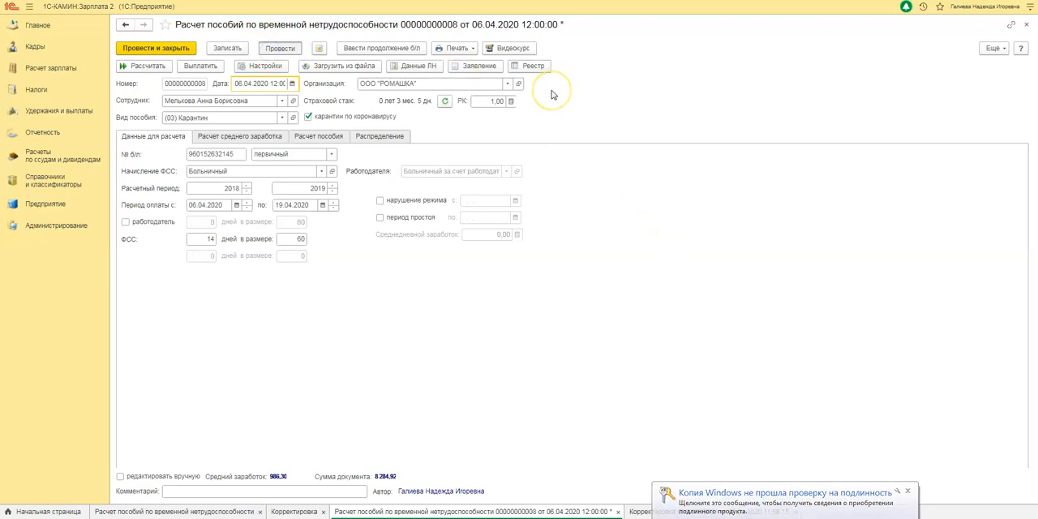
# Step: Save the benefit calculation and open its linked register of benefit information (Реестр сведений для начисления пособий)
pyautogui.click(525, 65)
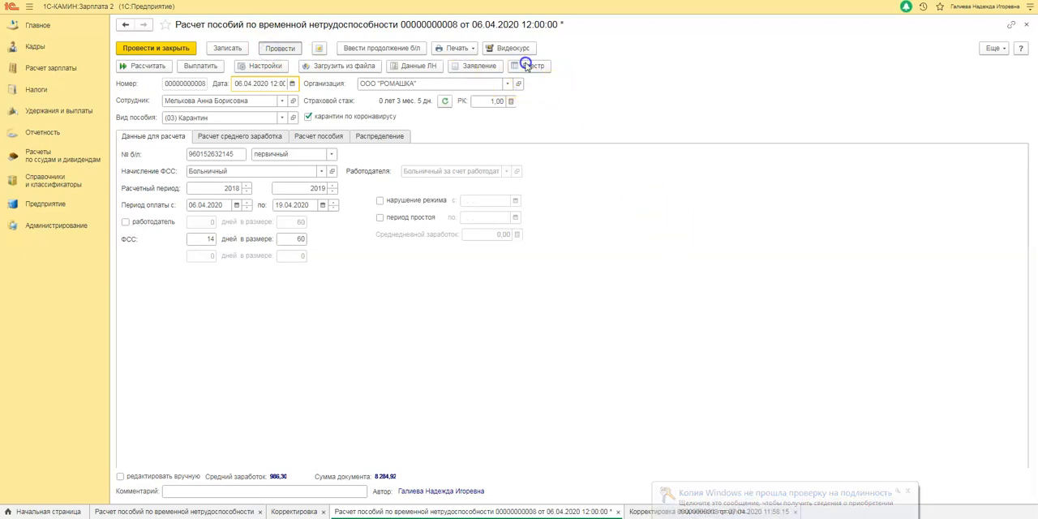
pyautogui.click(535, 70)
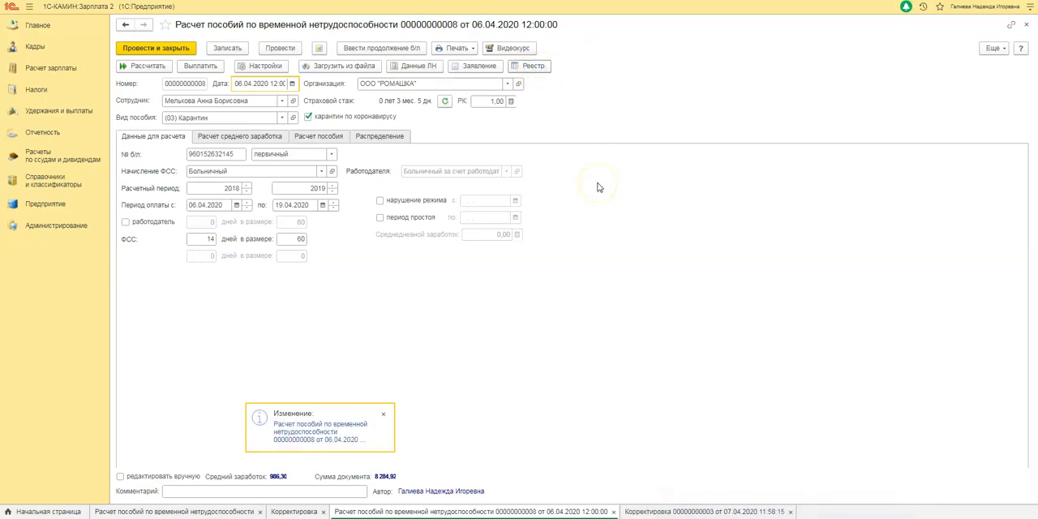
pyautogui.click(578, 239)
pyautogui.click(584, 188)
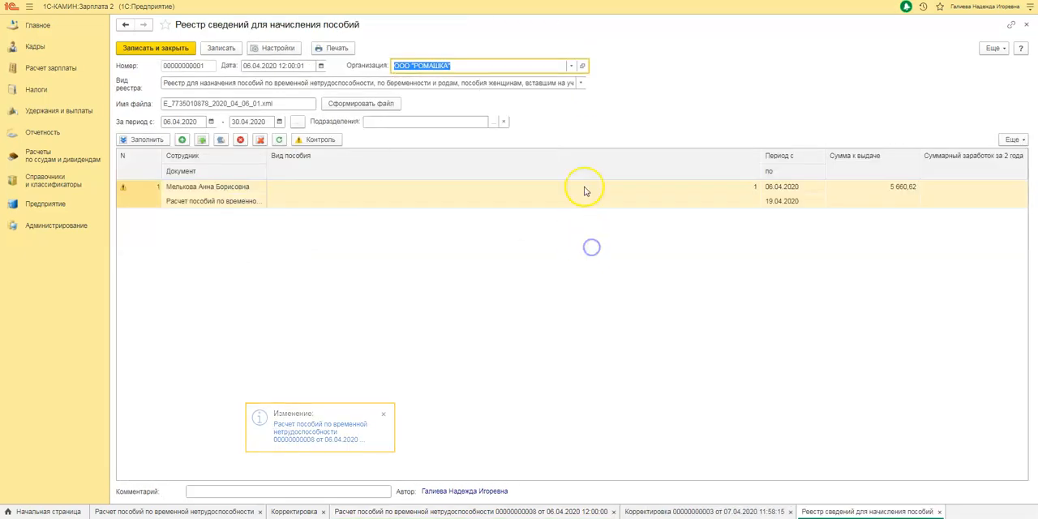
# Step: Refresh the employee's row in the benefit register, dismiss the messages and check the amount payable
pyautogui.click(279, 140)
pyautogui.click(398, 296)
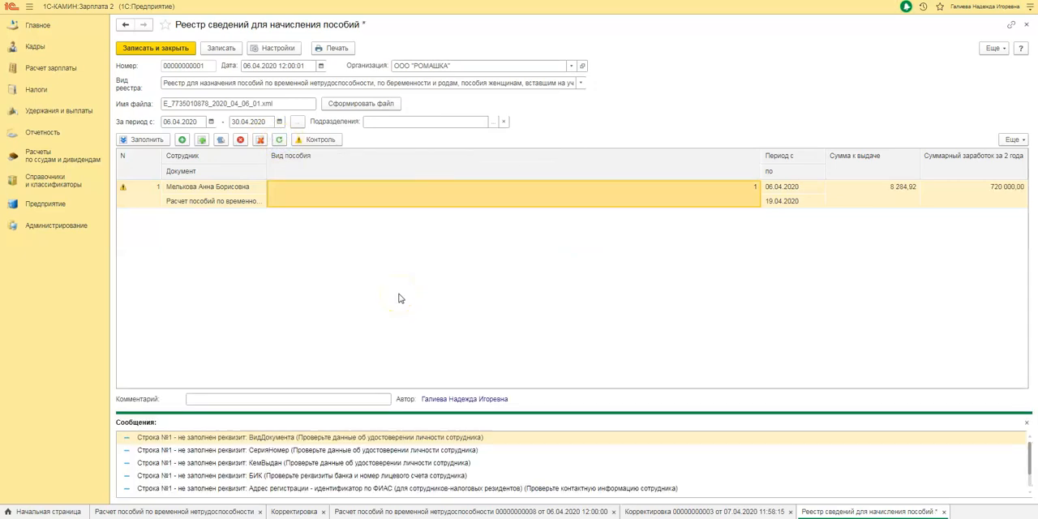
pyautogui.click(1026, 421)
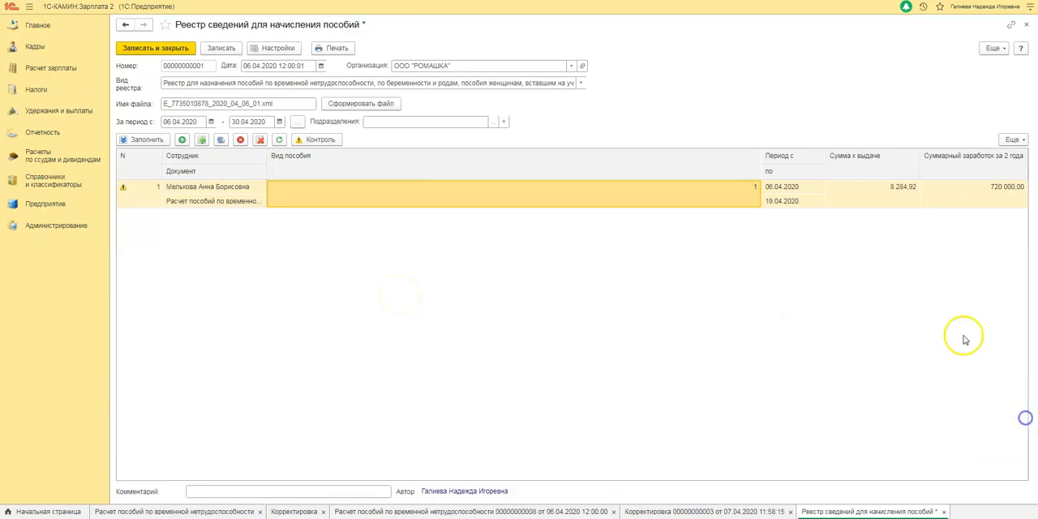
pyautogui.click(869, 195)
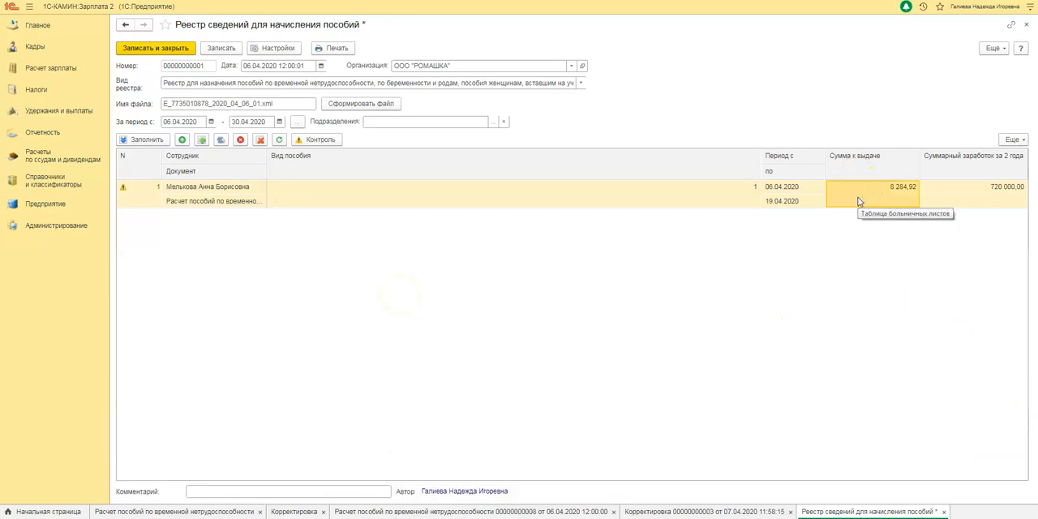
pyautogui.click(836, 234)
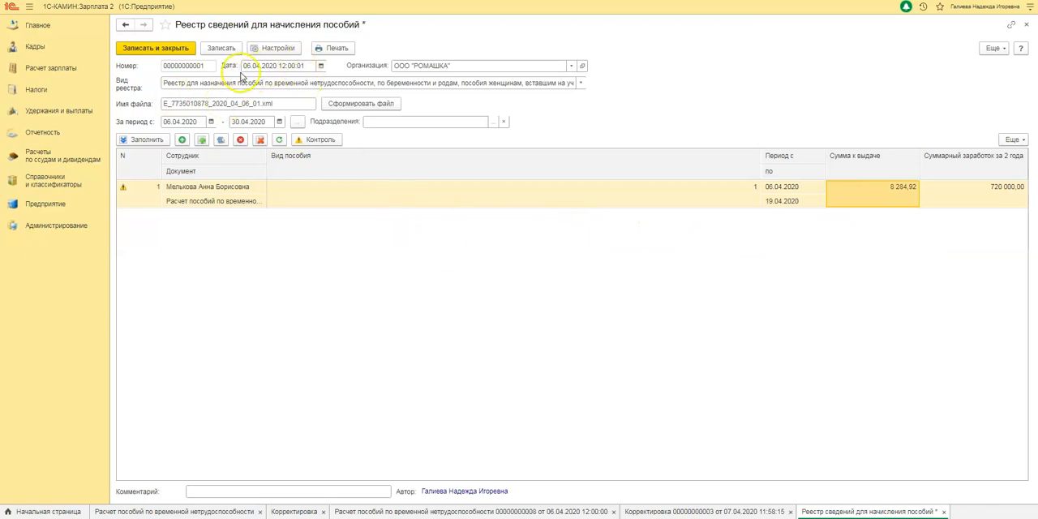
# Step: Set the benefit register's date to 08.04.2020
pyautogui.click(273, 66)
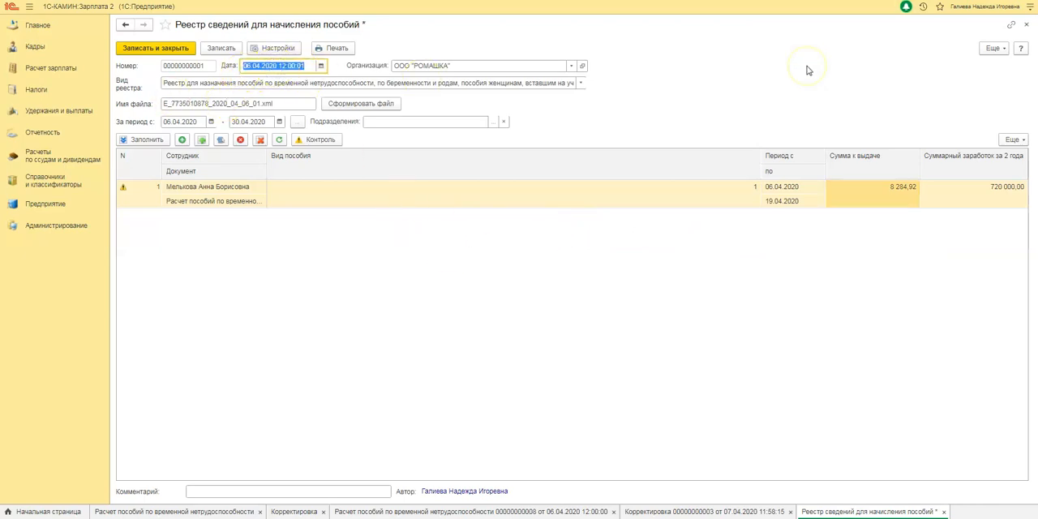
pyautogui.write('08.0')
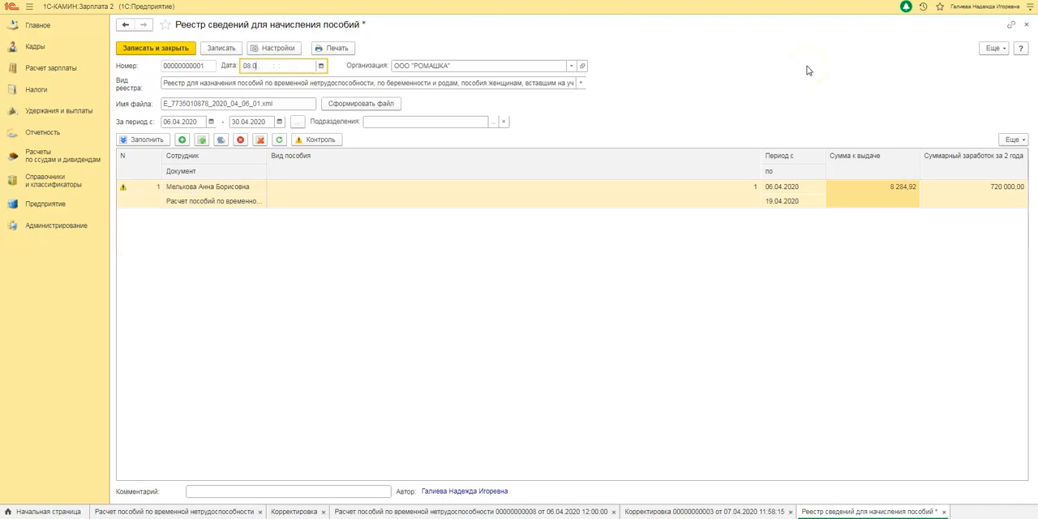
pyautogui.write('4')
pyautogui.press('Tab')
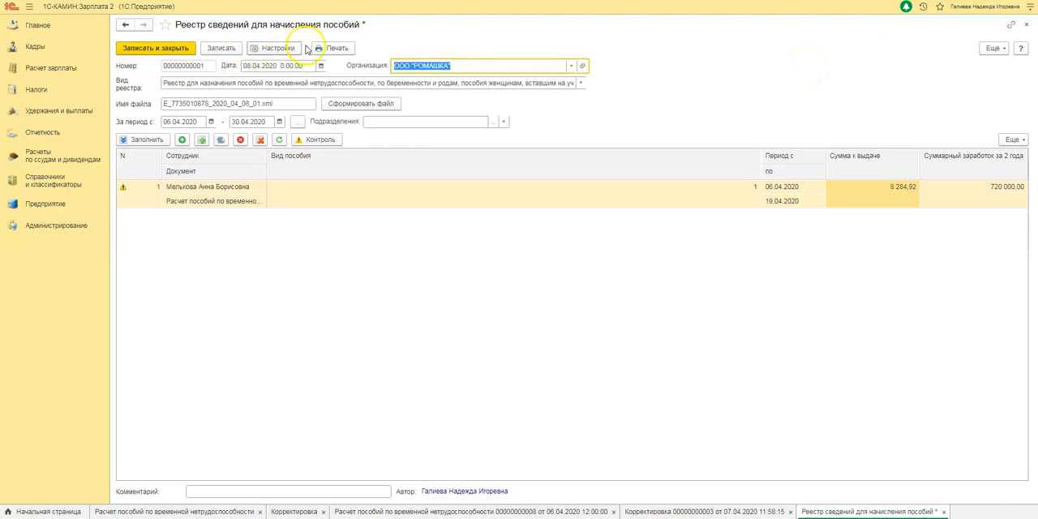
# Step: Mark the employee's sick-leave entry as "перерасчет" with reason code 01 and reason text "справка о среднем заработке", save it and dismiss the messages
pyautogui.click(333, 192)
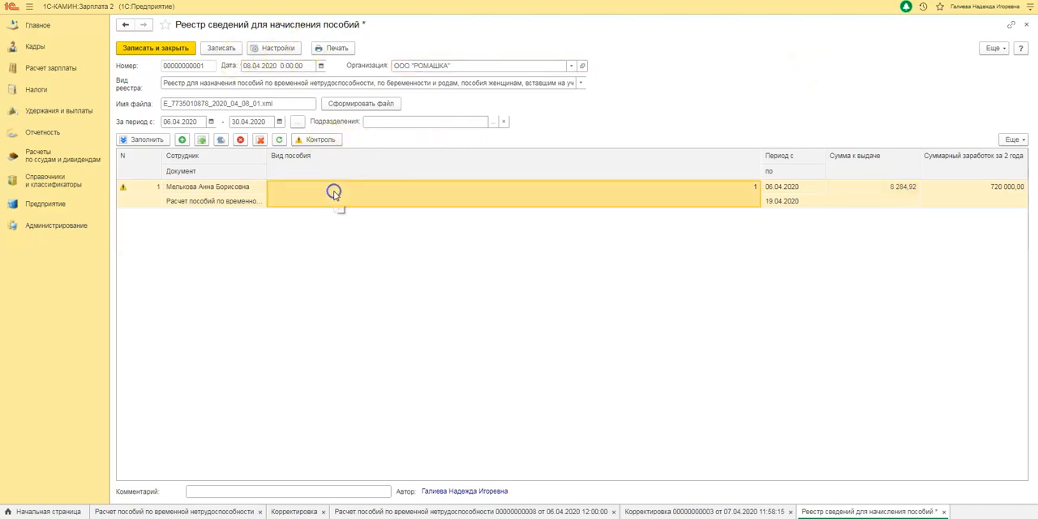
pyautogui.doubleClick(561, 201)
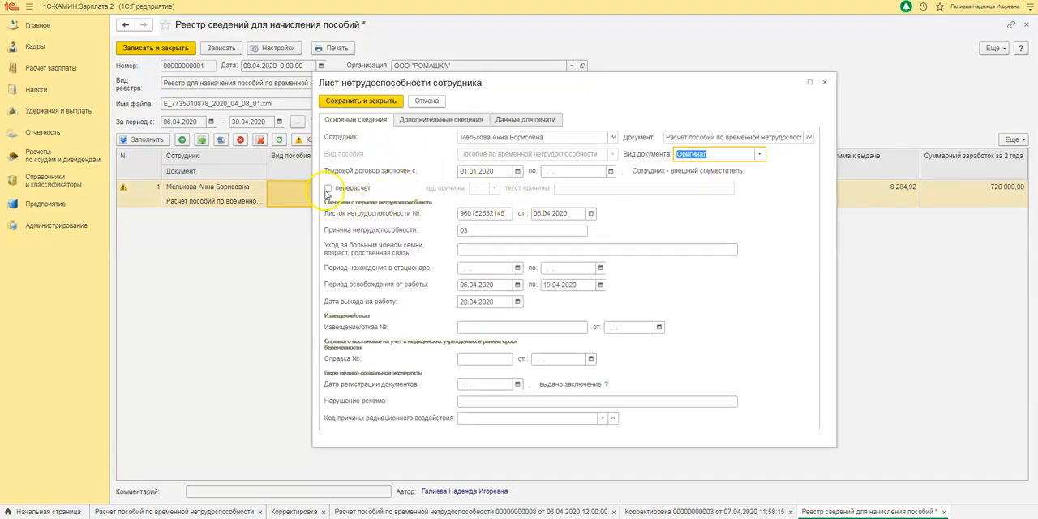
pyautogui.click(328, 188)
pyautogui.click(494, 188)
pyautogui.click(496, 203)
pyautogui.click(590, 187)
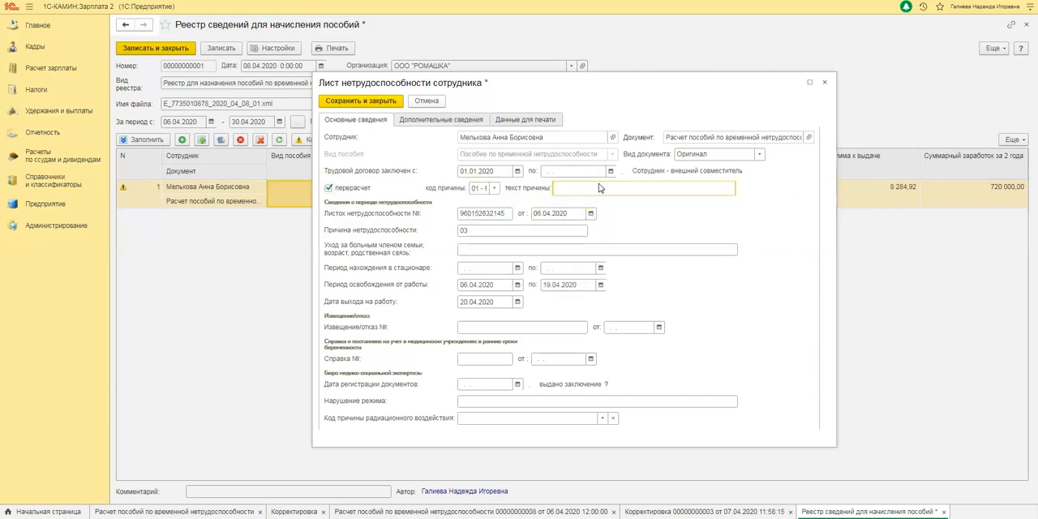
pyautogui.write('справка о среднем заработке')
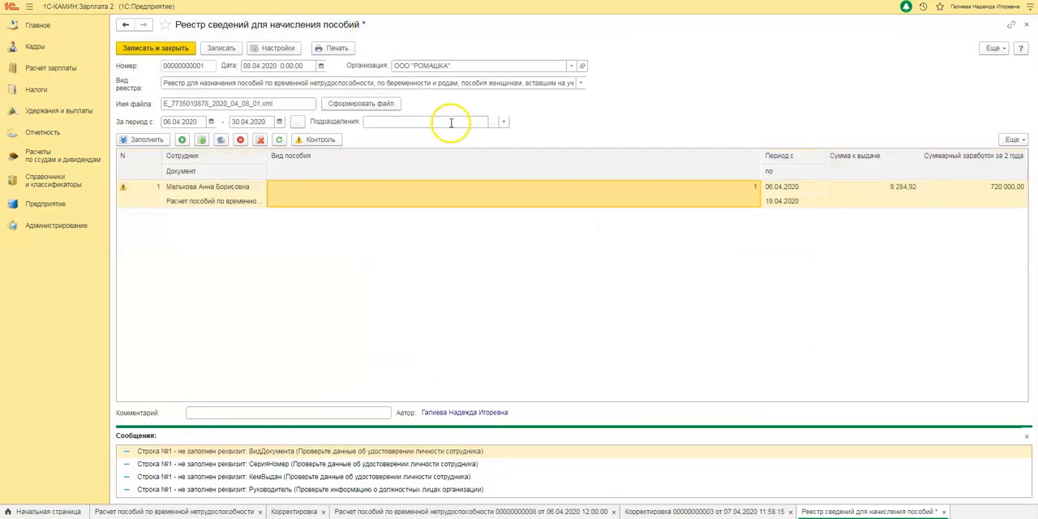
pyautogui.click(1025, 439)
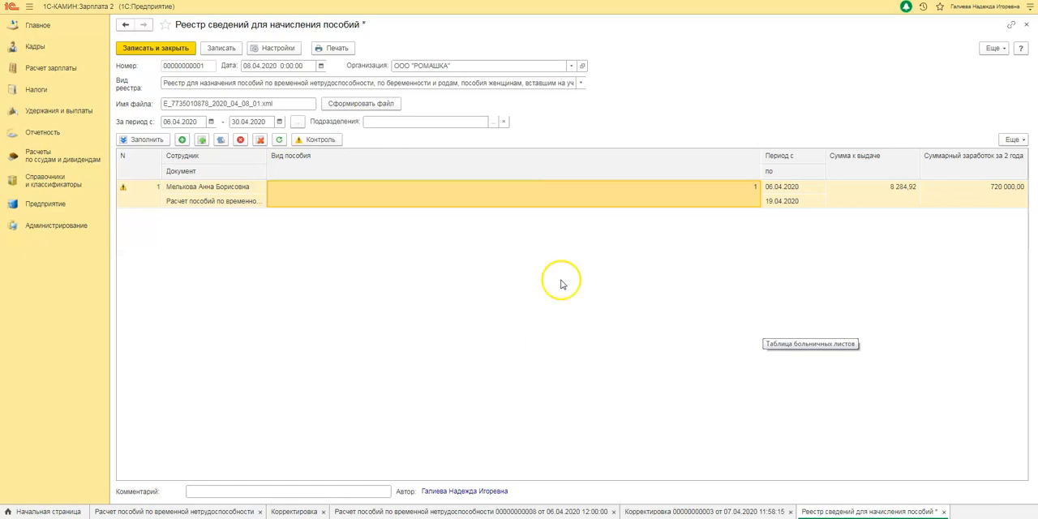
# Step: Reopen the previous-employer income correction from the tax documents, review its 2018 and 2019 bases and policyholder field, and close it
pyautogui.click(704, 511)
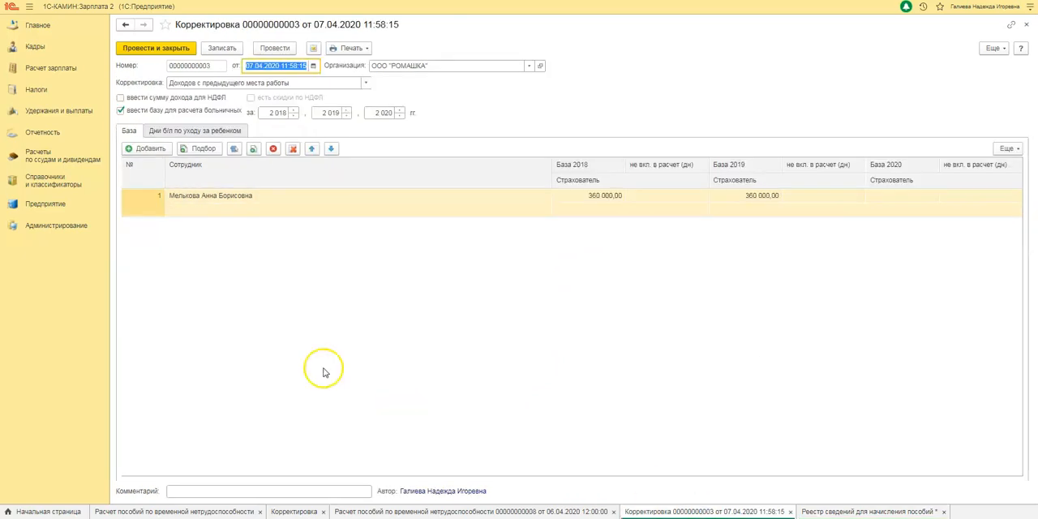
pyautogui.click(36, 95)
pyautogui.click(154, 177)
pyautogui.doubleClick(247, 100)
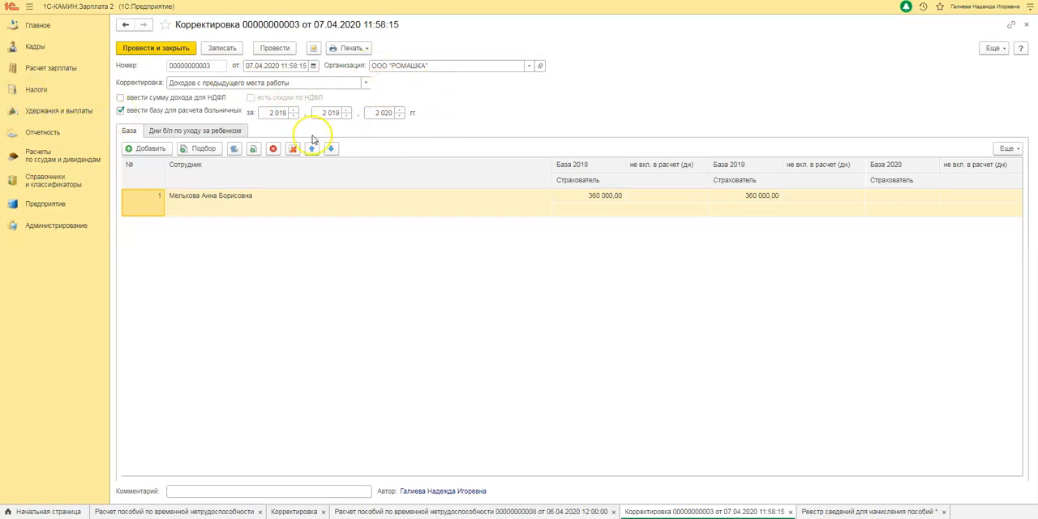
pyautogui.click(611, 196)
pyautogui.click(744, 196)
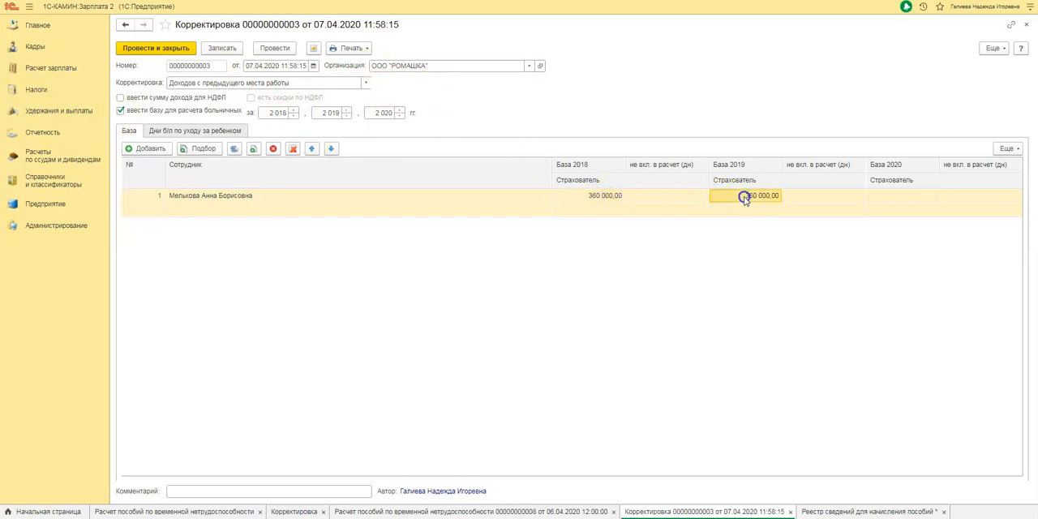
pyautogui.click(621, 209)
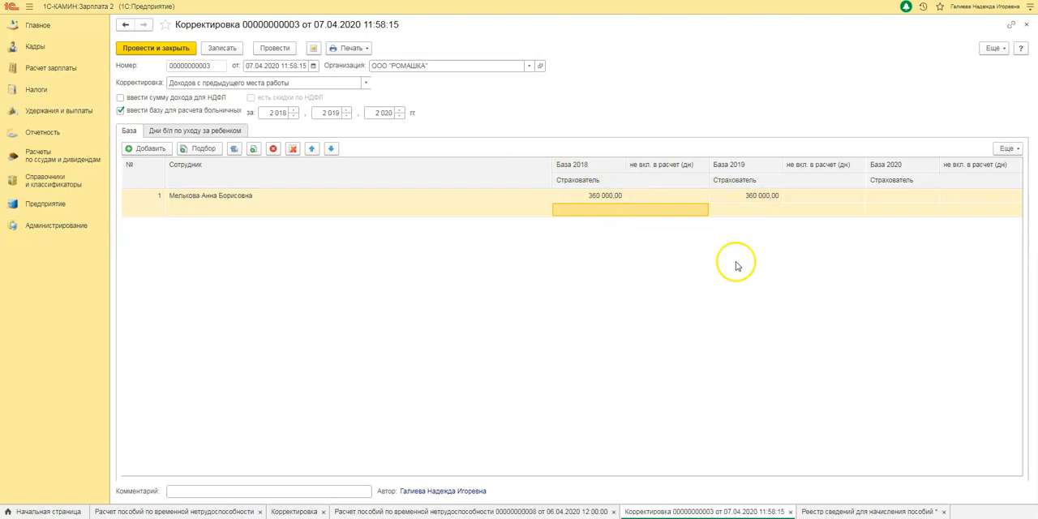
pyautogui.click(1028, 24)
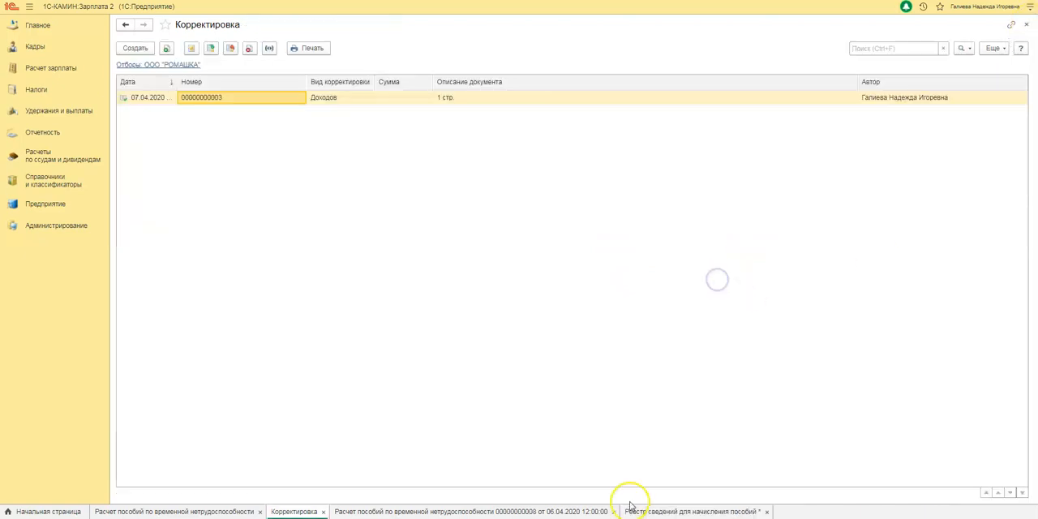